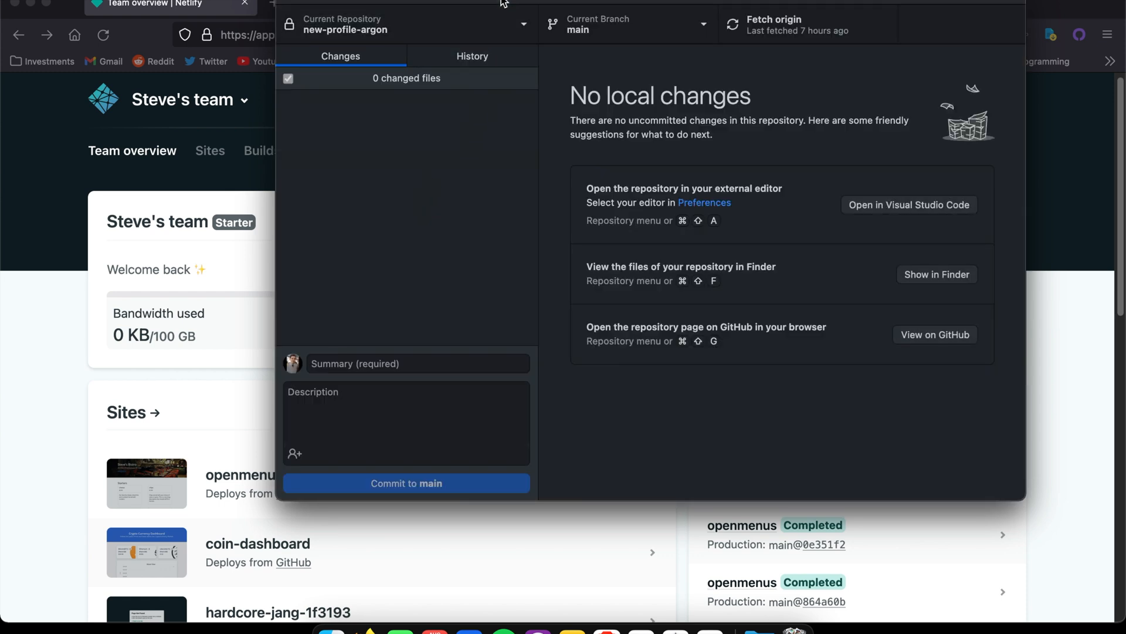
- Switch to the my-awesome-site repository and commit all changed files to main with the summary "adjustments to site"
left_click_drag(503, 3, 462, 46)
left_click(453, 65)
left_click(411, 178)
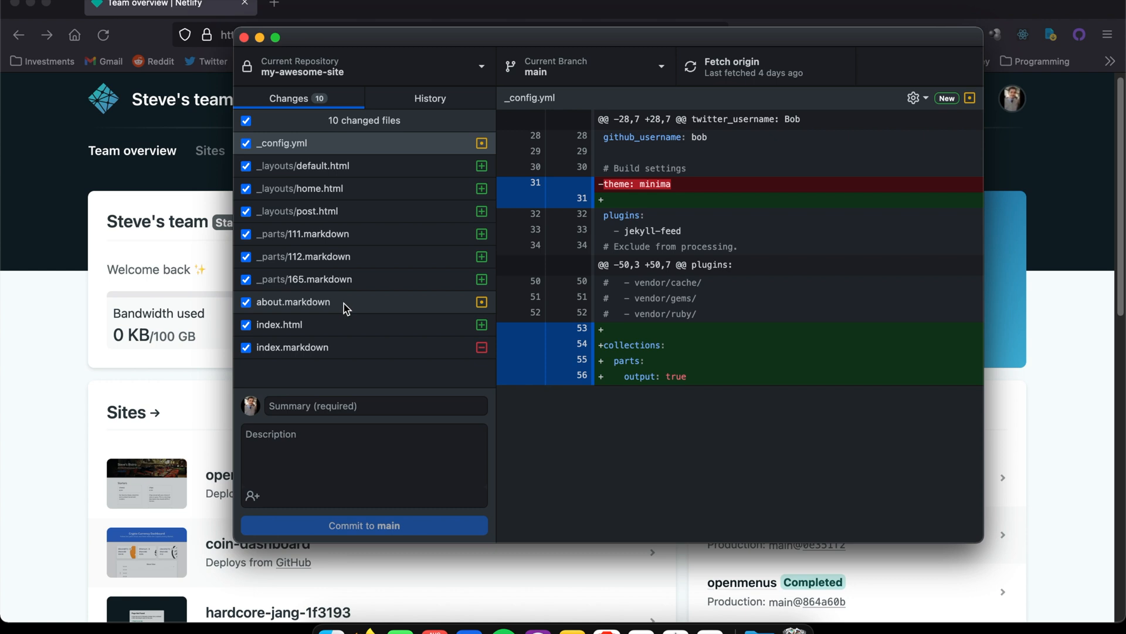
left_click(349, 403)
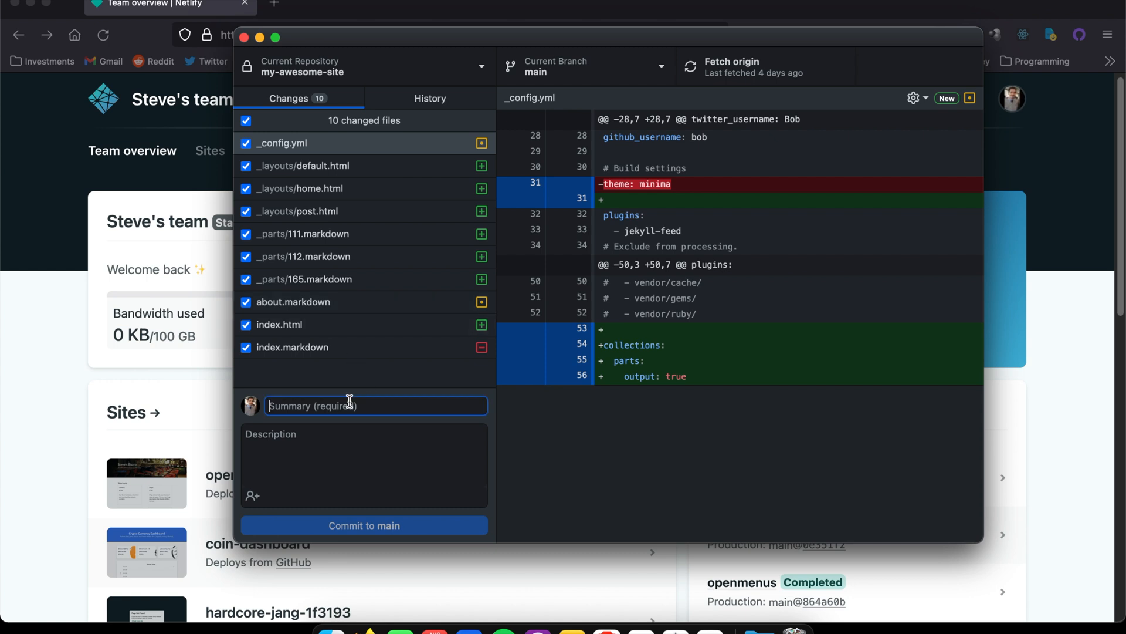
type("adjustments to site")
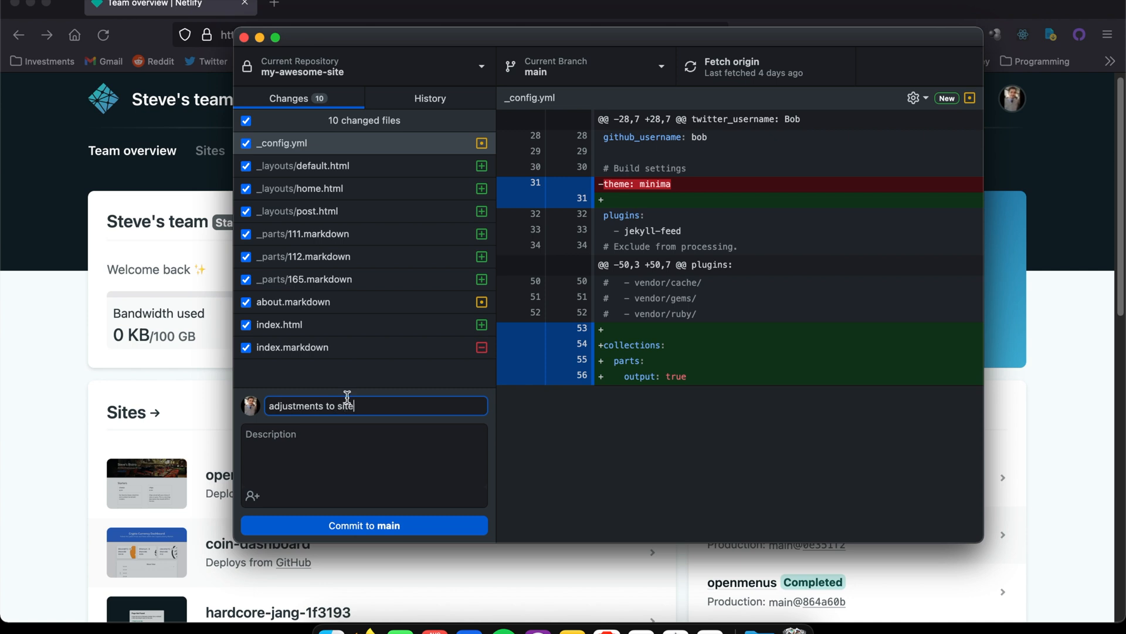
left_click(389, 525)
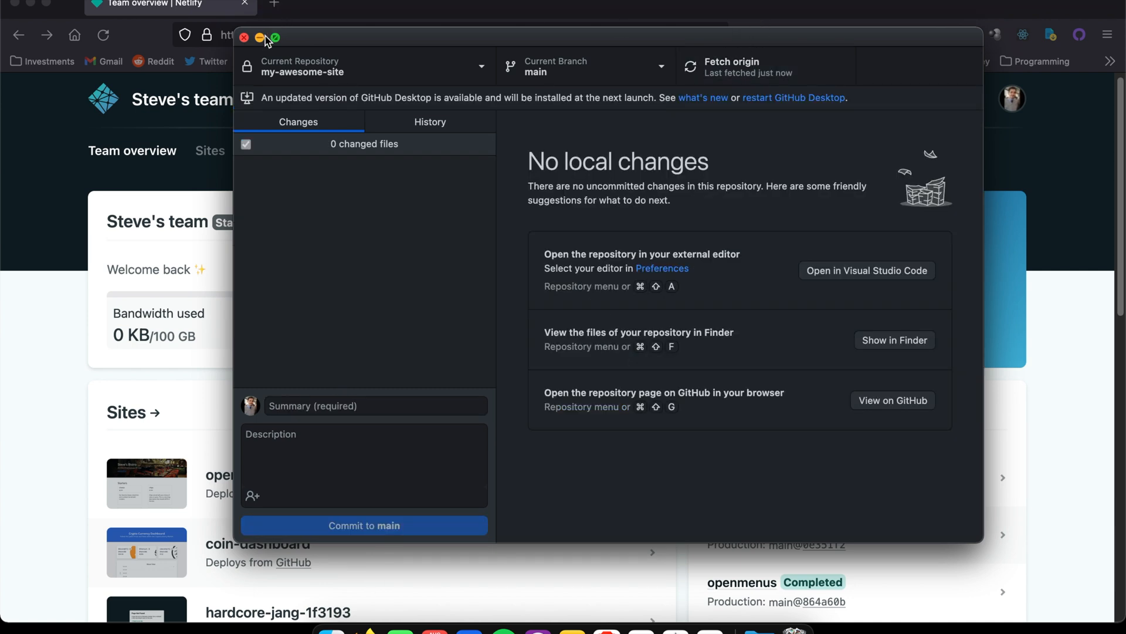
- Switch to Netlify in the browser and start a new site from Git with GitHub as the provider
left_click(39, 202)
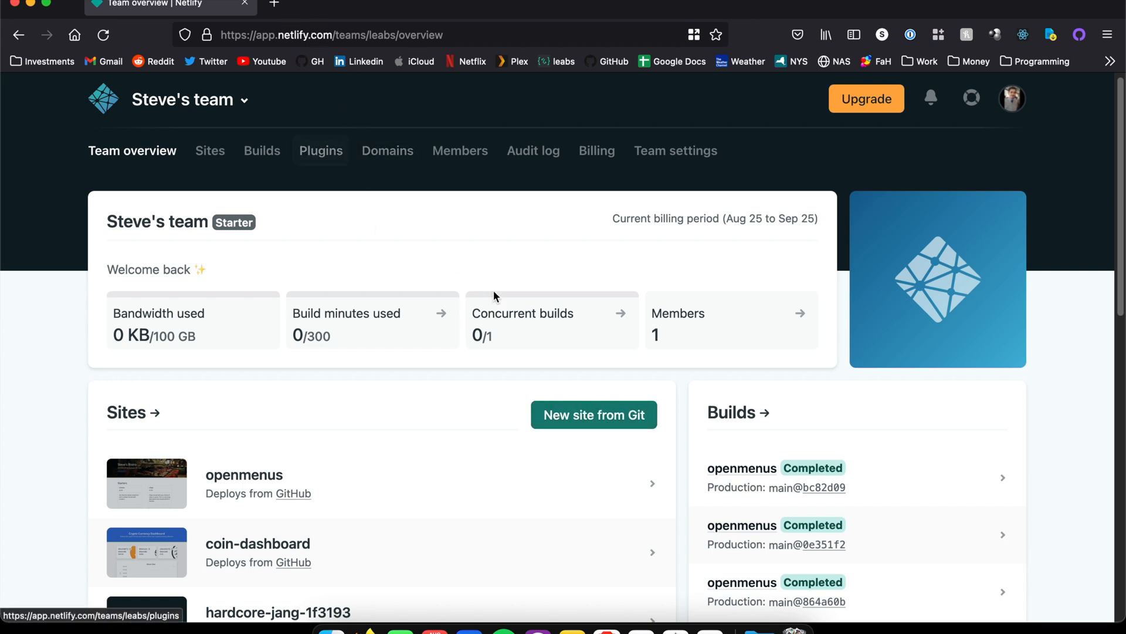
left_click(593, 421)
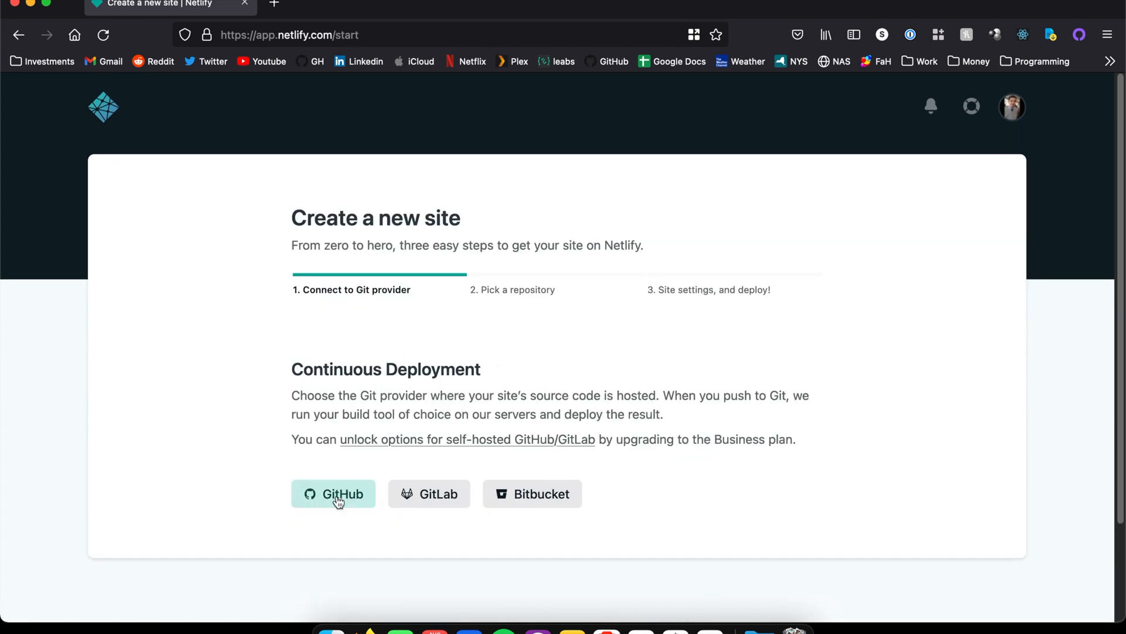
left_click(352, 493)
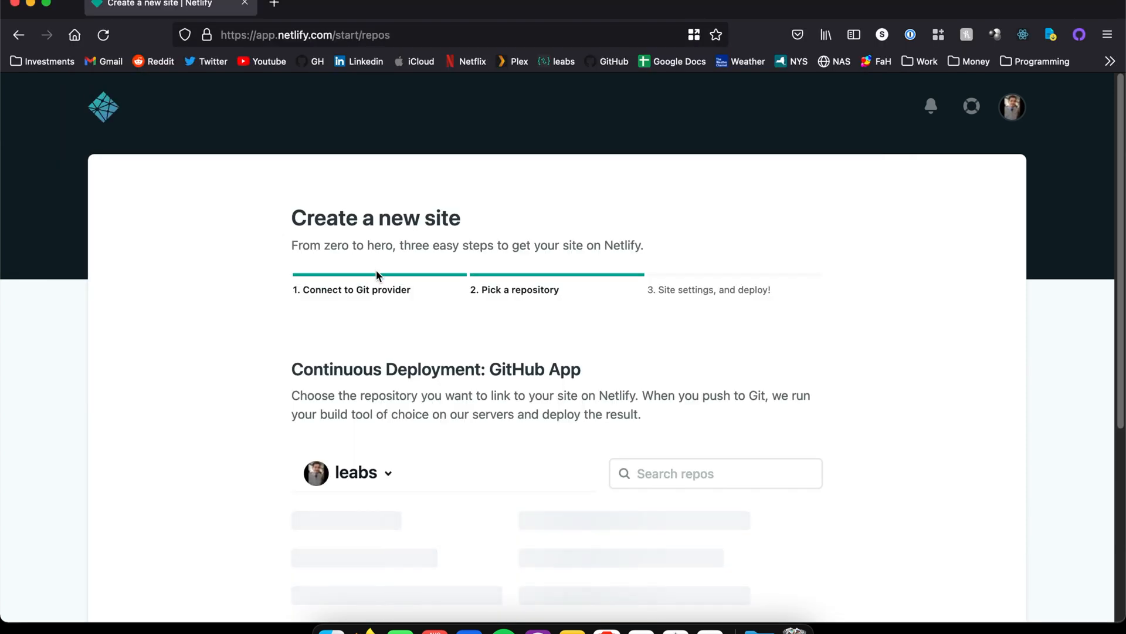
- Search the repositories for "my-awe" and choose my-awesome-site as the source of the new site
scroll(617, 444, "down", 1)
left_click(645, 460)
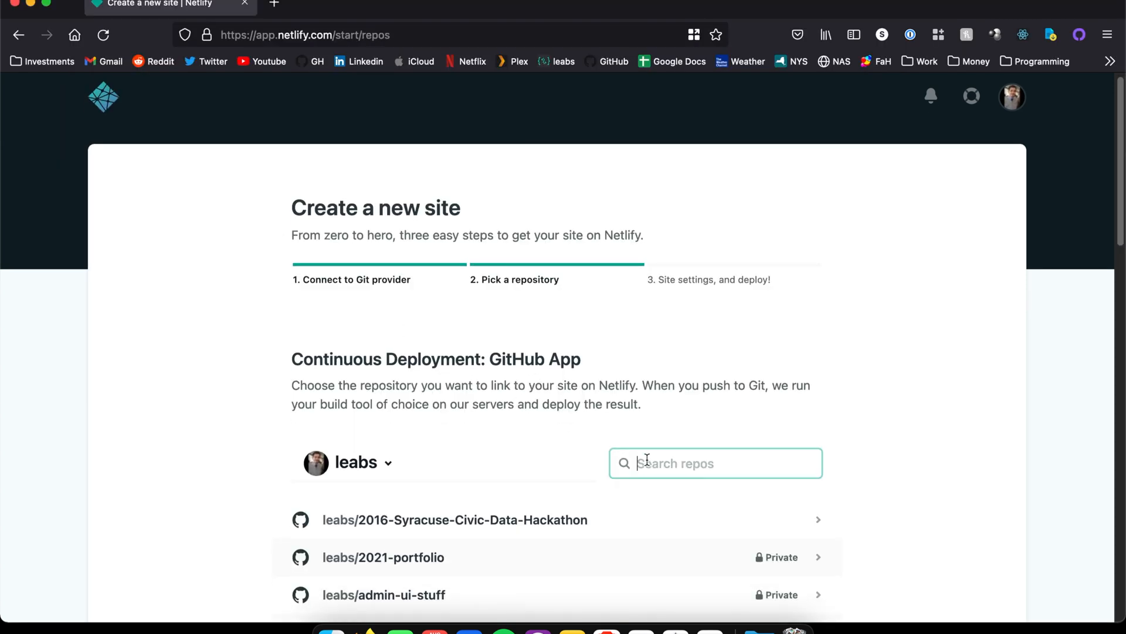
type("my-awe")
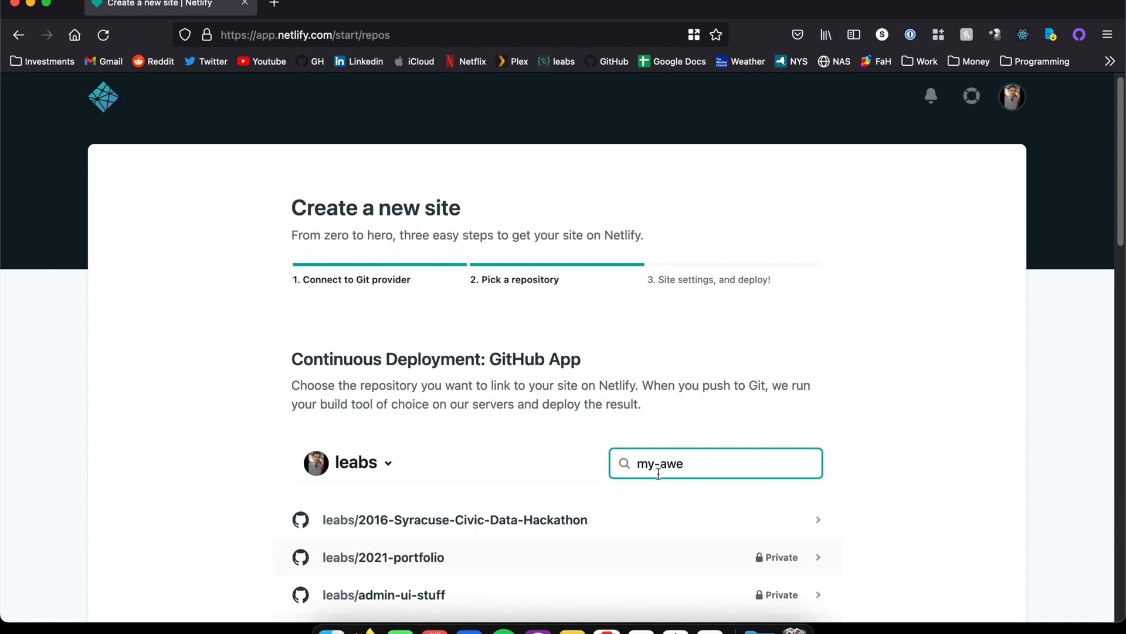
scroll(486, 467, "down", 1)
scroll(484, 463, "down", 5)
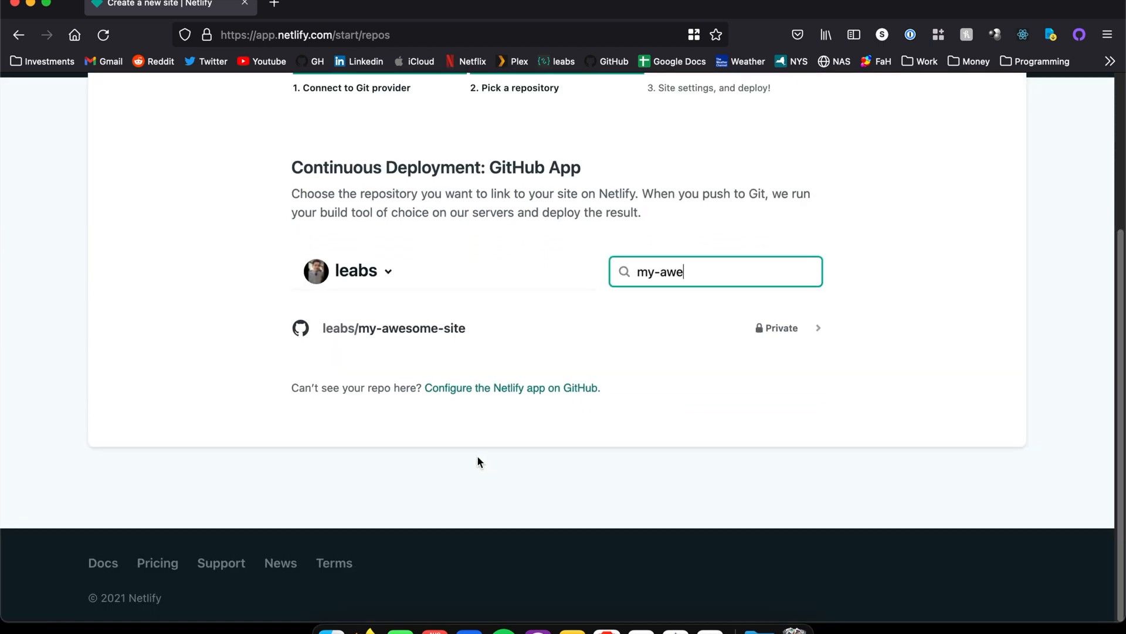
left_click(455, 335)
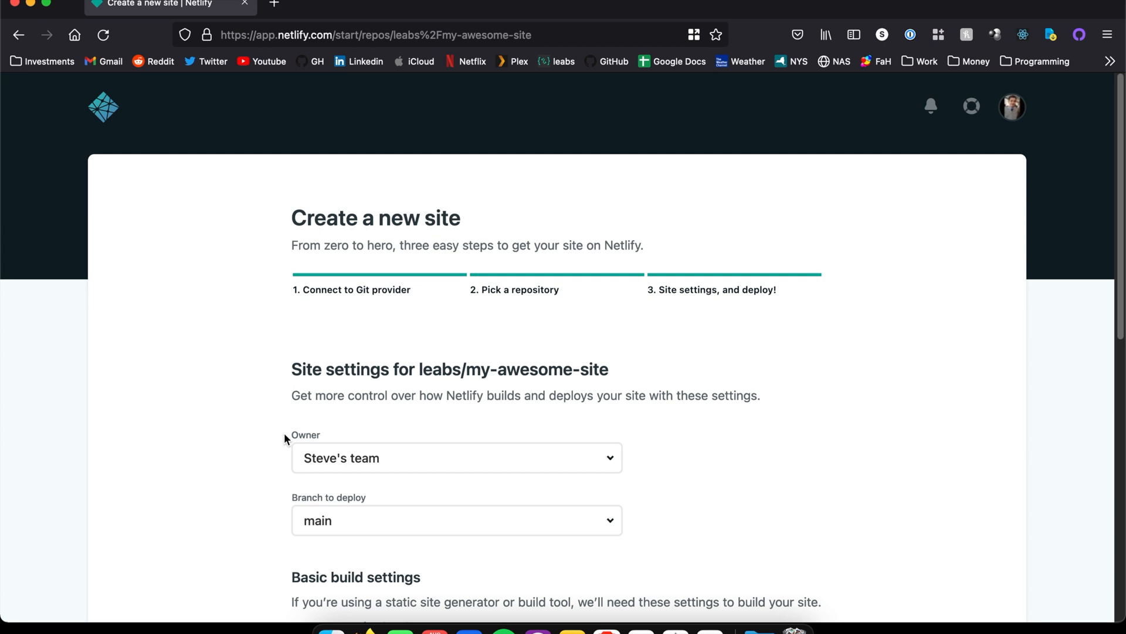
- Review the owner, branch to deploy, base directory, build command and publish directory in the site settings for my-awesome-site
scroll(284, 434, "down", 3)
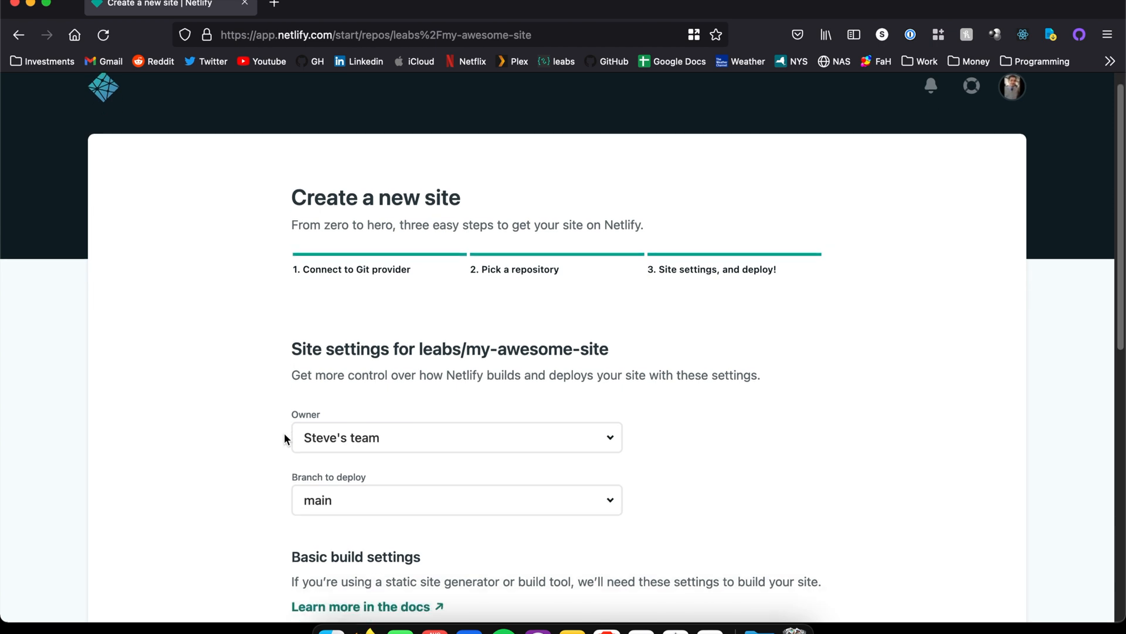
scroll(284, 435, "down", 2)
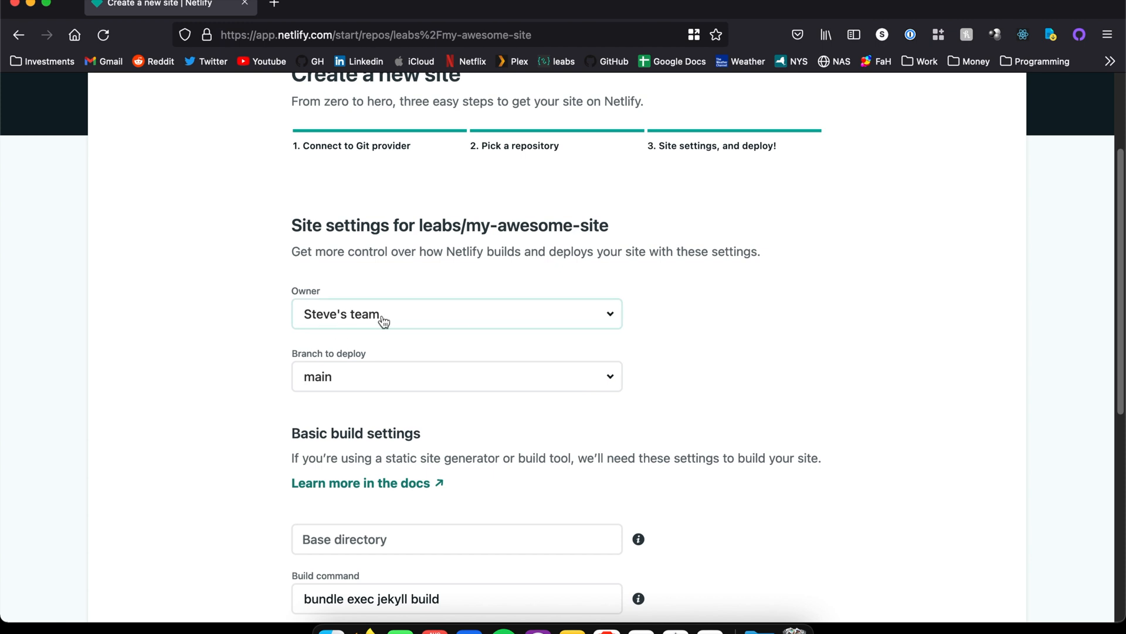
scroll(394, 355, "down", 1)
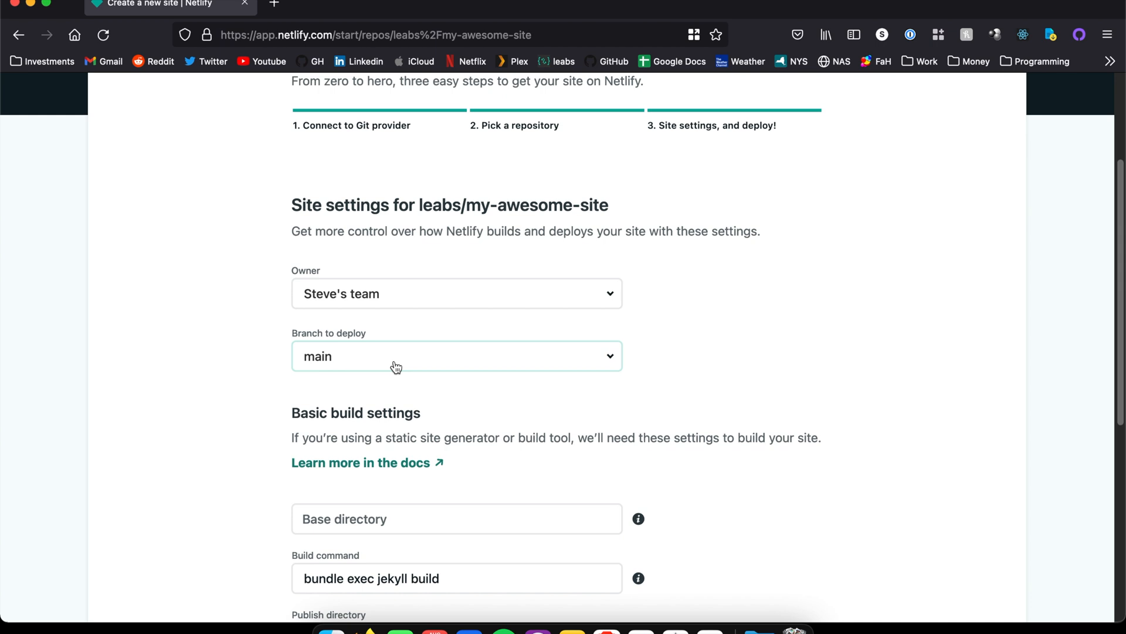
scroll(375, 372, "down", 2)
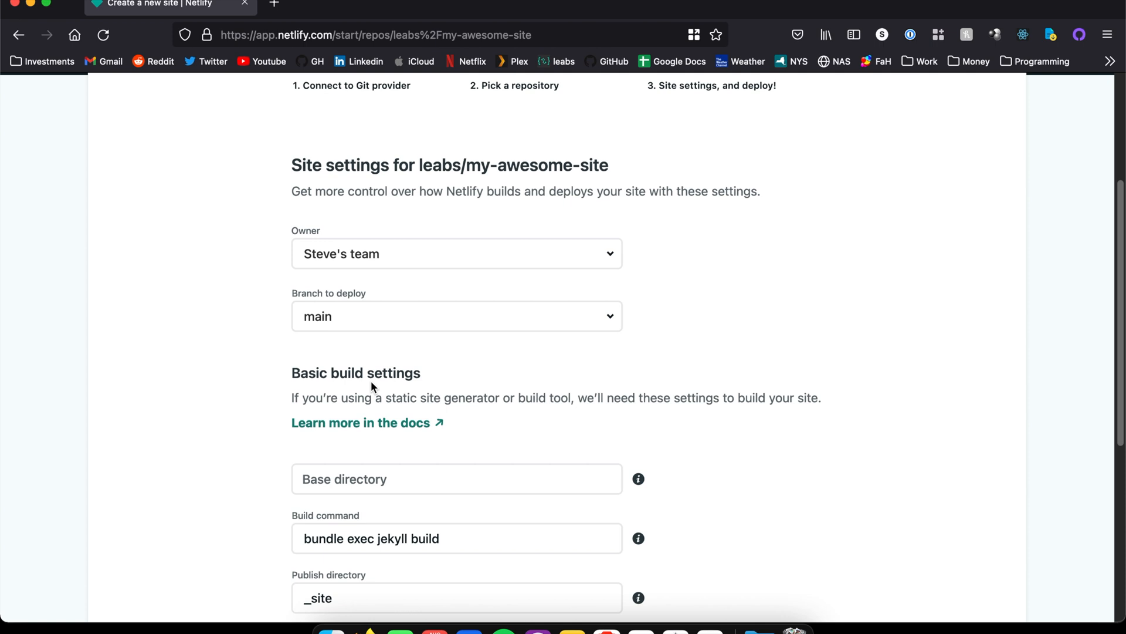
scroll(372, 396, "down", 2)
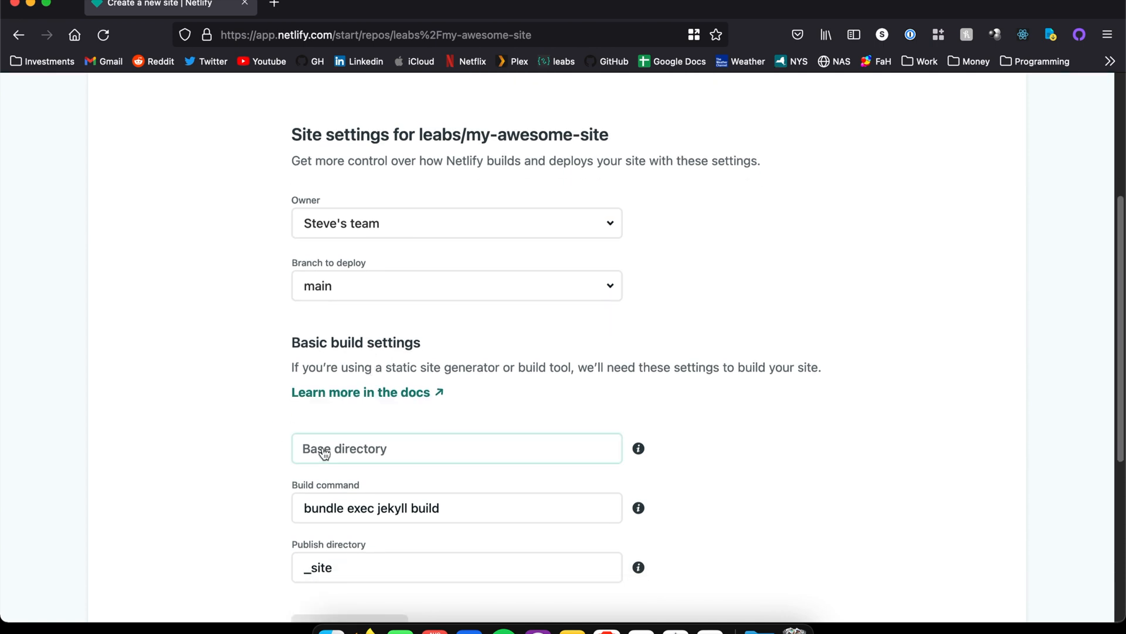
scroll(259, 420, "down", 2)
scroll(320, 422, "down", 4)
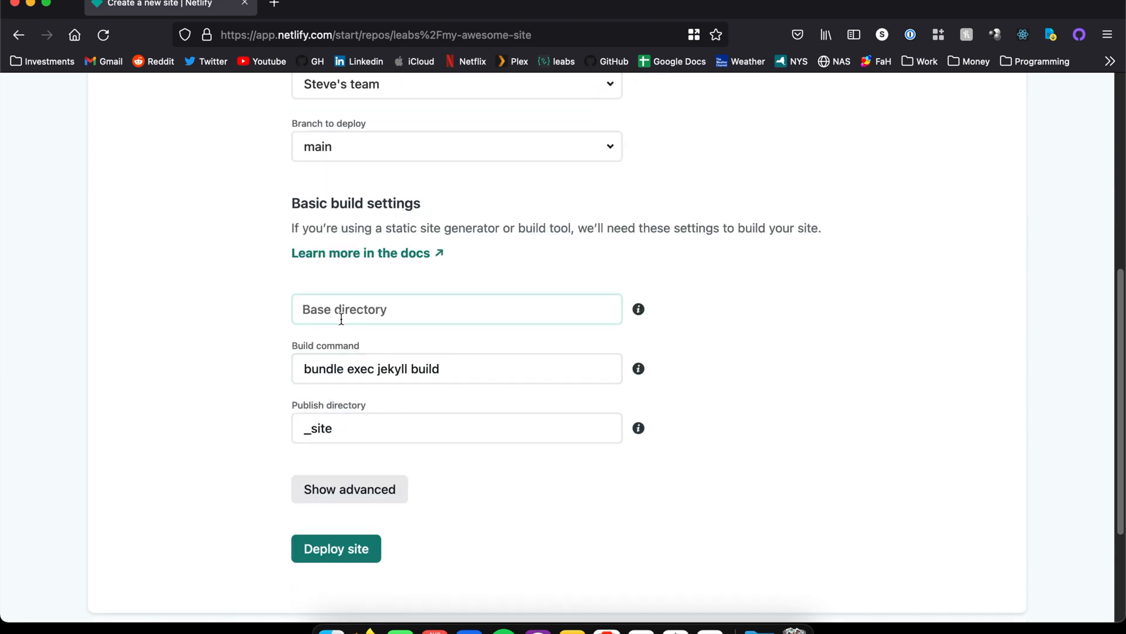
left_click(443, 368)
left_click_drag(443, 370, 297, 374)
left_click(315, 371)
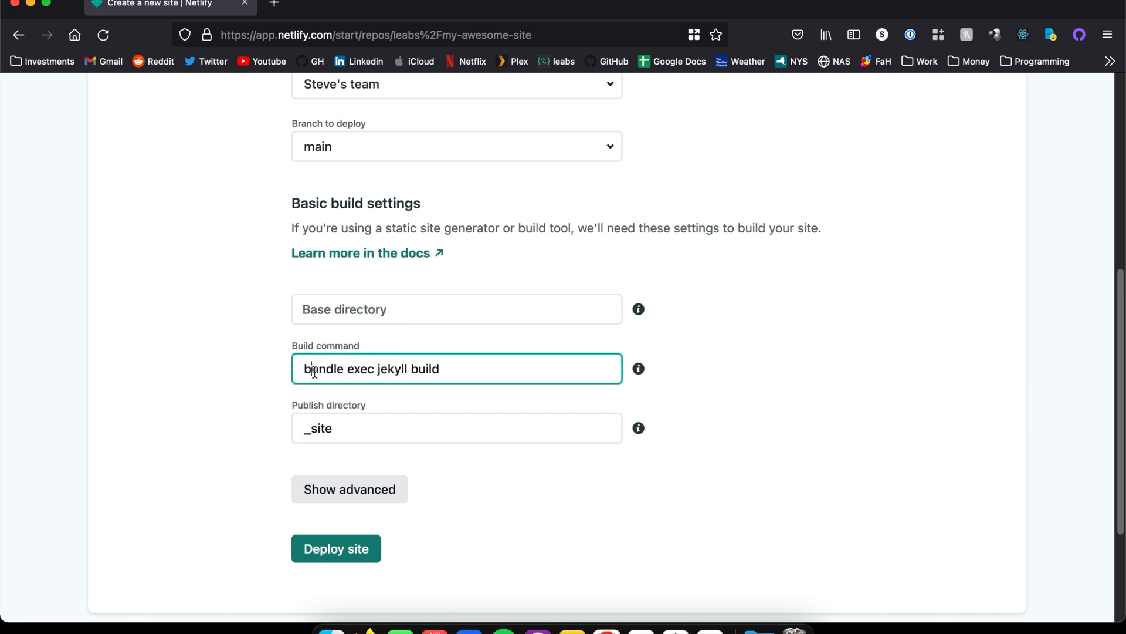
left_click_drag(444, 368, 307, 372)
left_click(308, 372)
left_click_drag(356, 426, 306, 427)
left_click(352, 427)
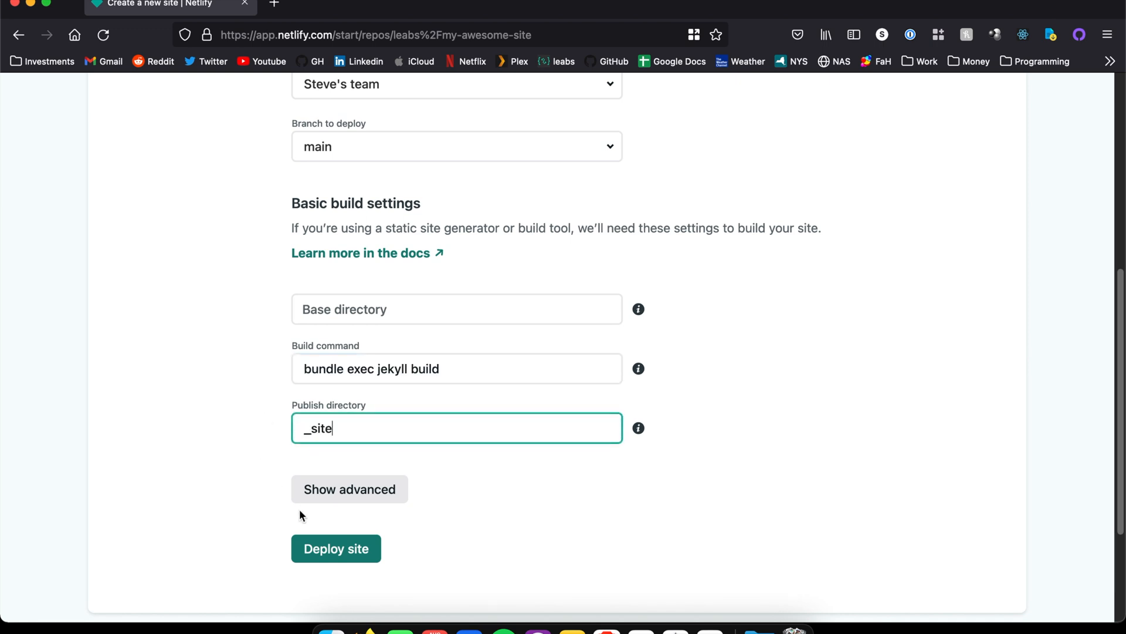
- Deploy the site and open the details of its production deploy
left_click(326, 550)
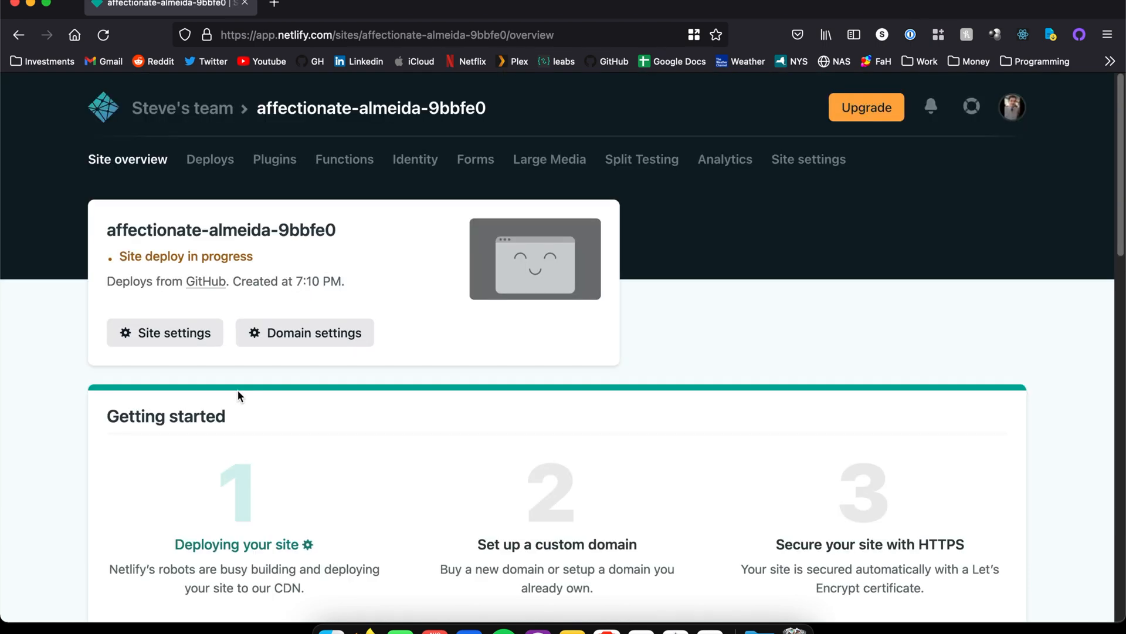
left_click(221, 261)
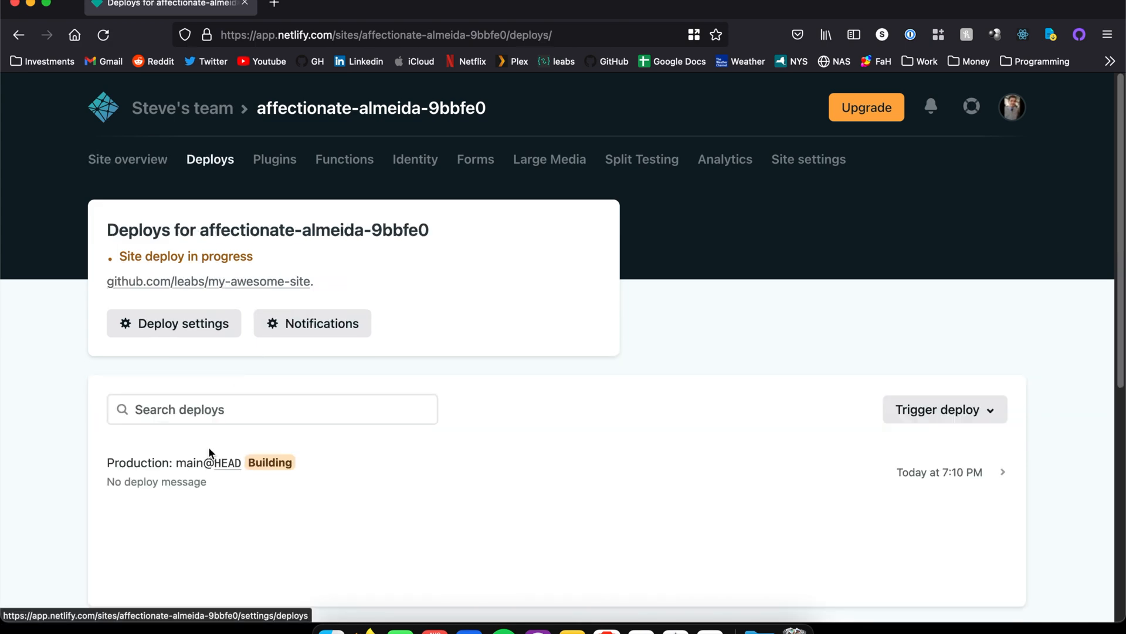
left_click(534, 483)
- Read through the deploy log to the end of the build and check the deploy summary
scroll(533, 468, "down", 5)
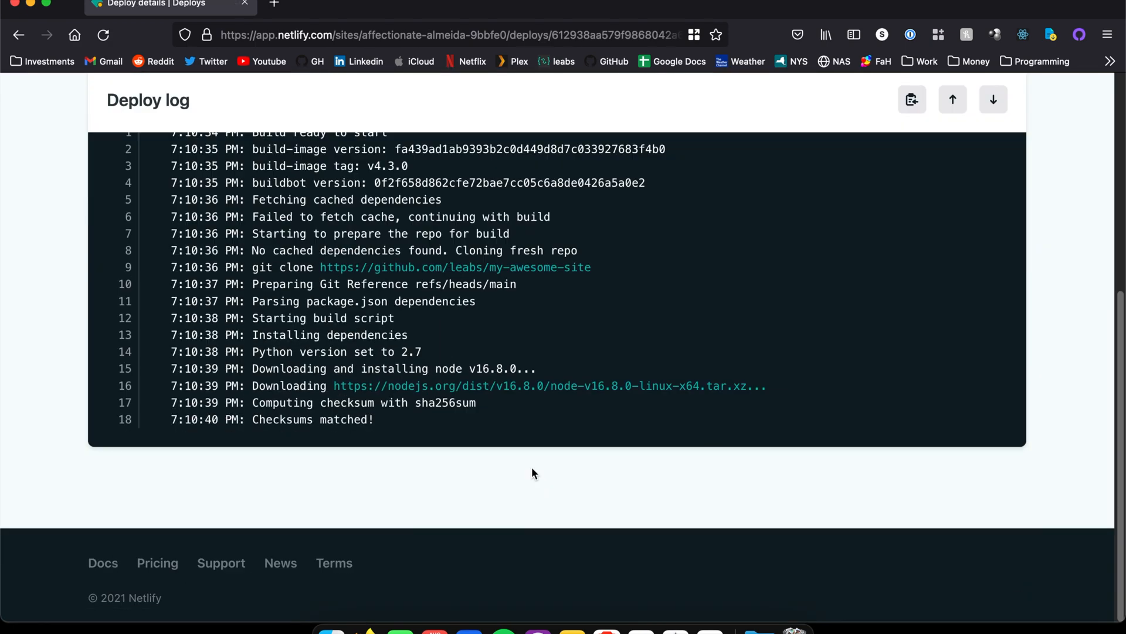
scroll(533, 468, "up", 1)
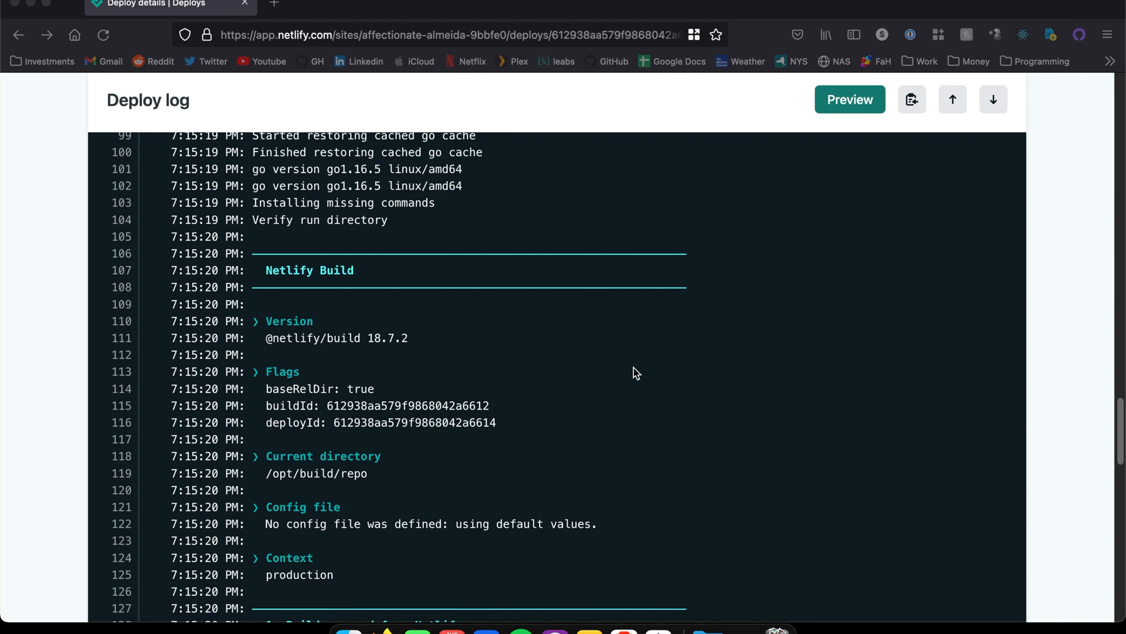
scroll(633, 367, "down", 6)
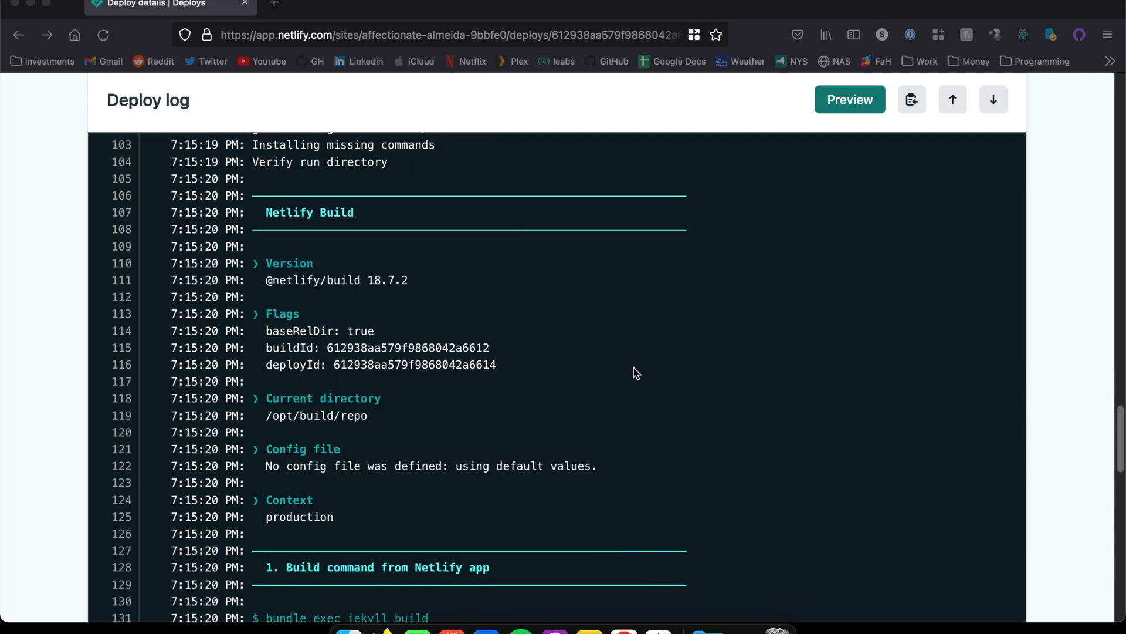
scroll(634, 368, "down", 14)
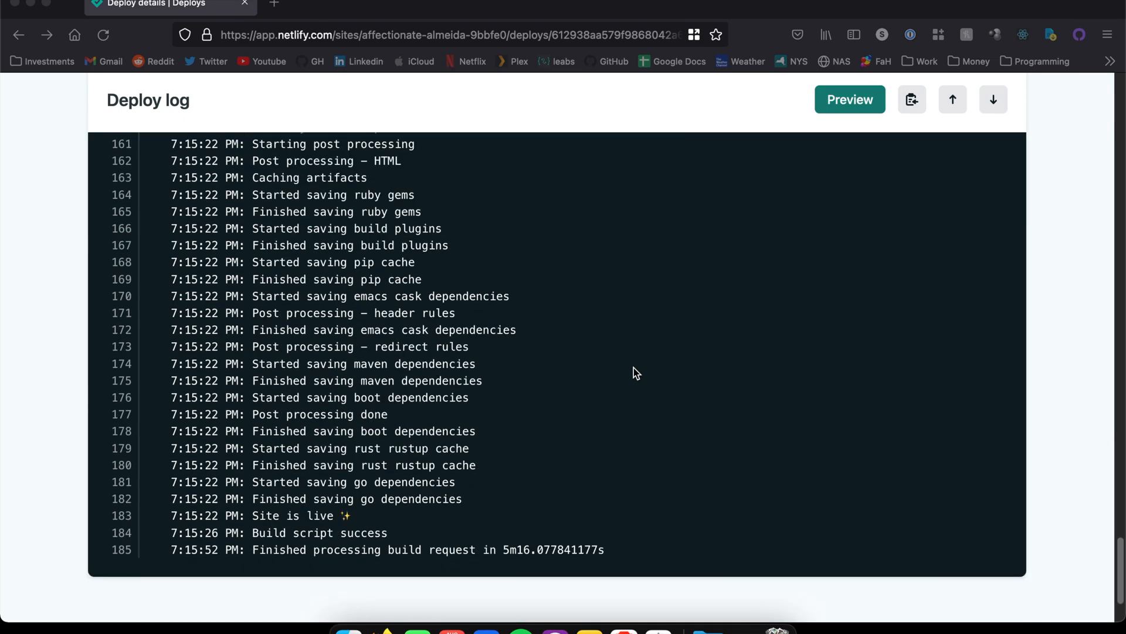
scroll(634, 368, "up", 4)
scroll(633, 368, "up", 20)
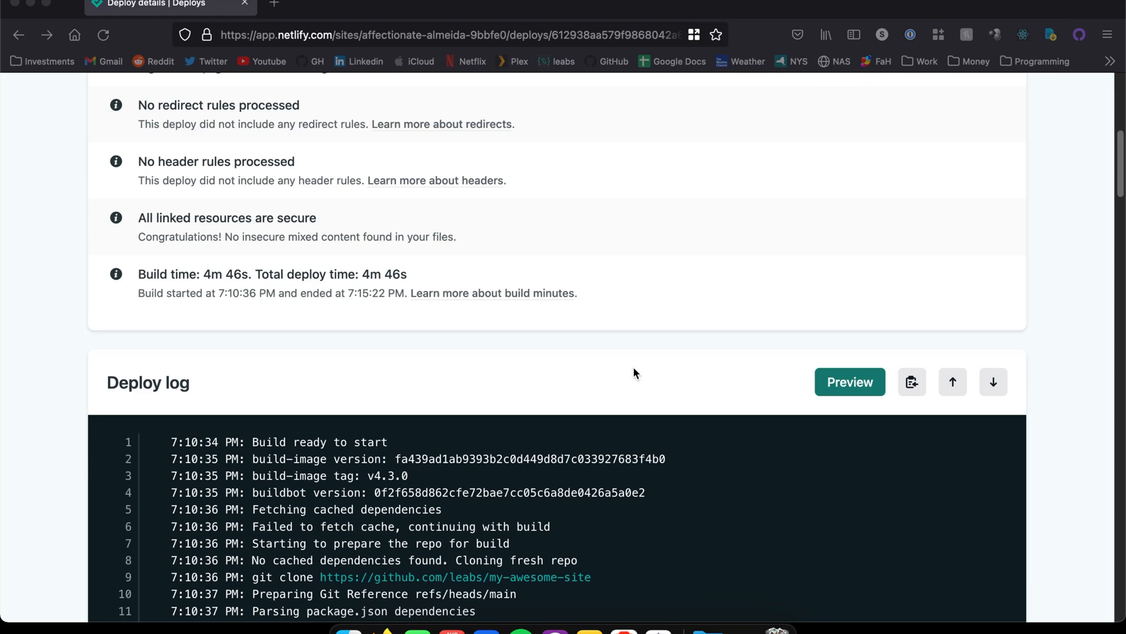
scroll(154, 154, "up", 2)
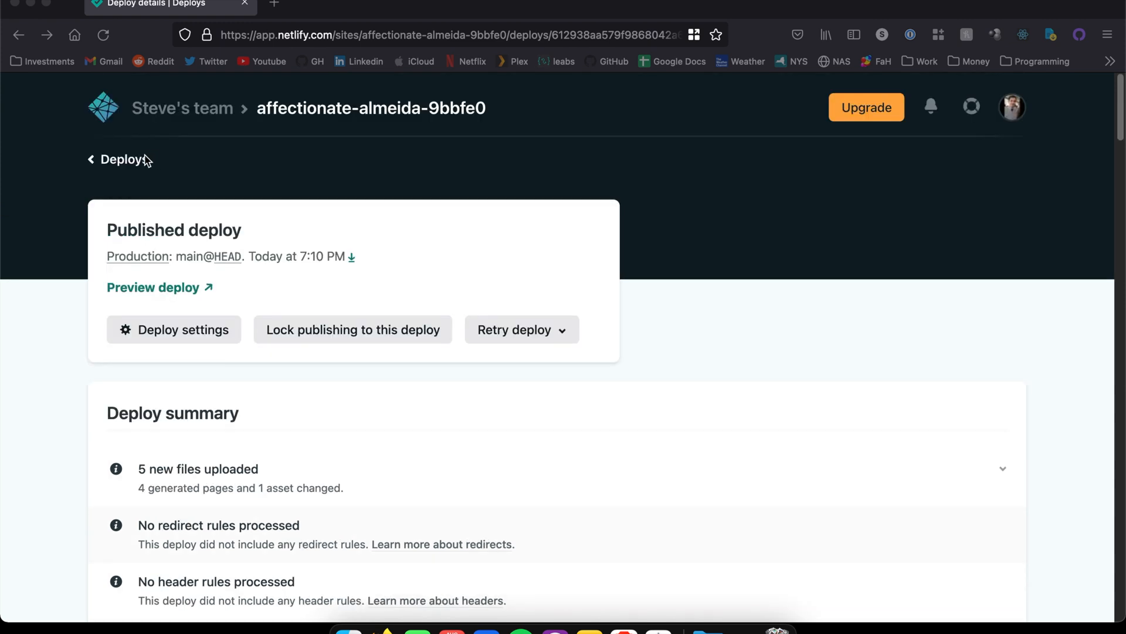
- Go back to the site overview and open the published site at its netlify.app address
left_click(120, 148)
left_click(311, 112)
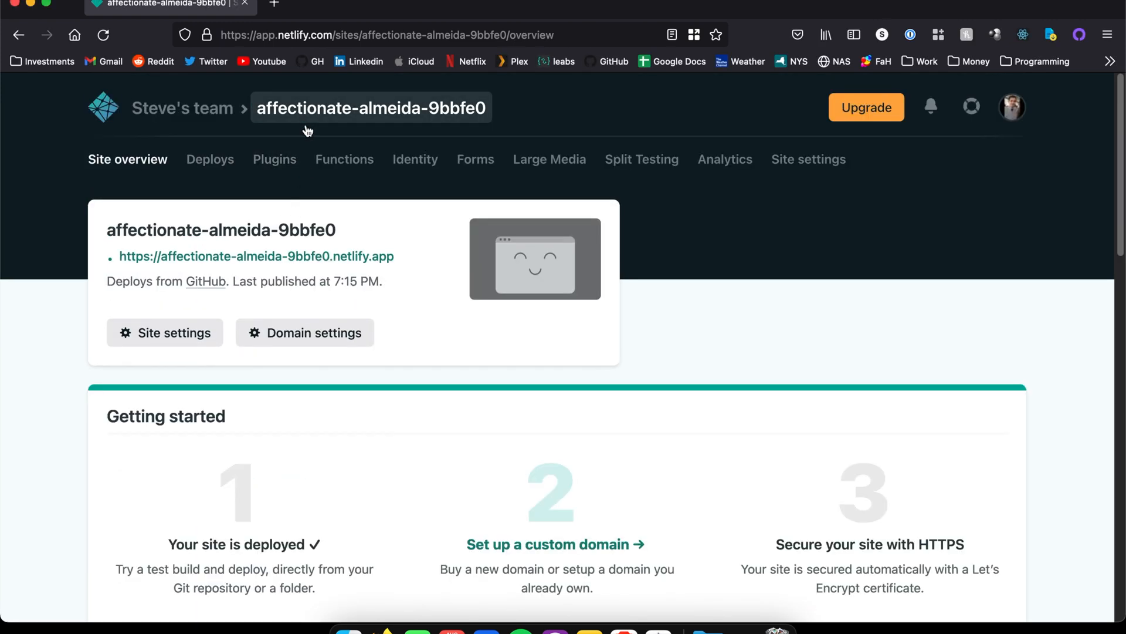
left_click(250, 257)
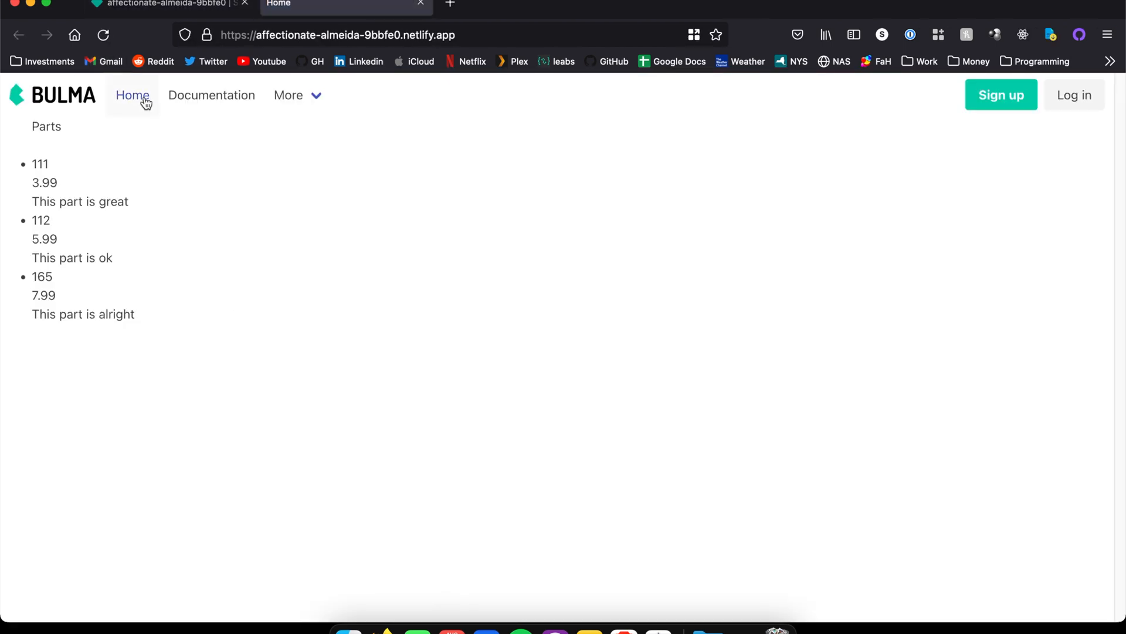
- Inspect the More menu entries and the parts list on the published home page
mouse_move(304, 92)
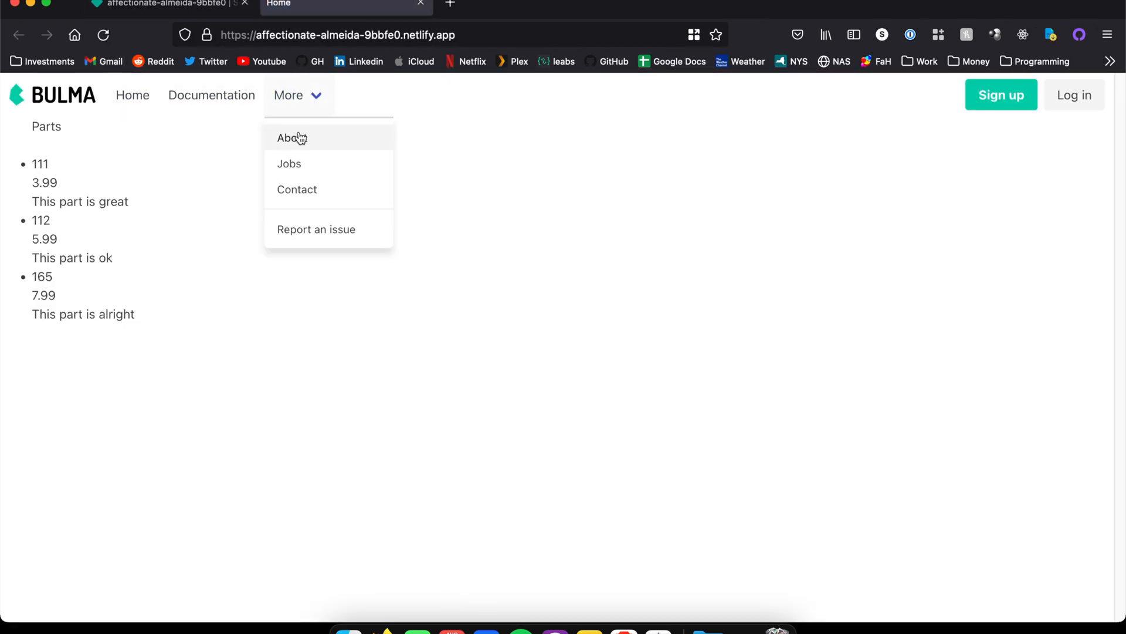
left_click_drag(27, 123, 178, 333)
triple_click(140, 318)
left_click(124, 112)
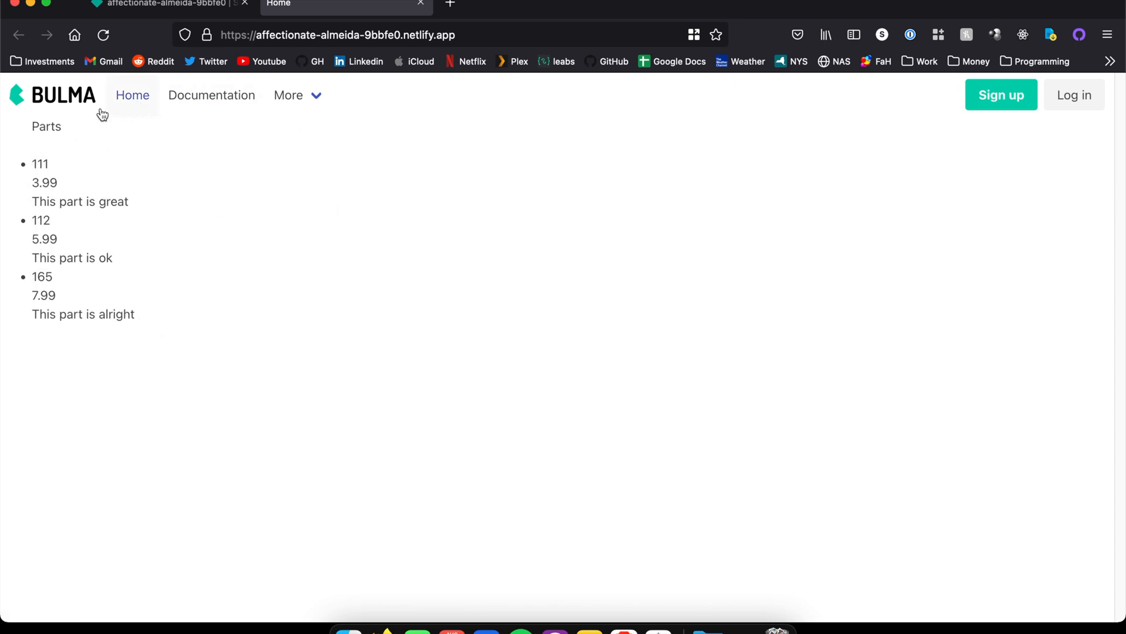
- Visit the published site's /about/ page, check its More menu, and return to the home page
left_click(505, 41)
left_click(505, 41)
type("/about/")
key("Return")
mouse_move(289, 142)
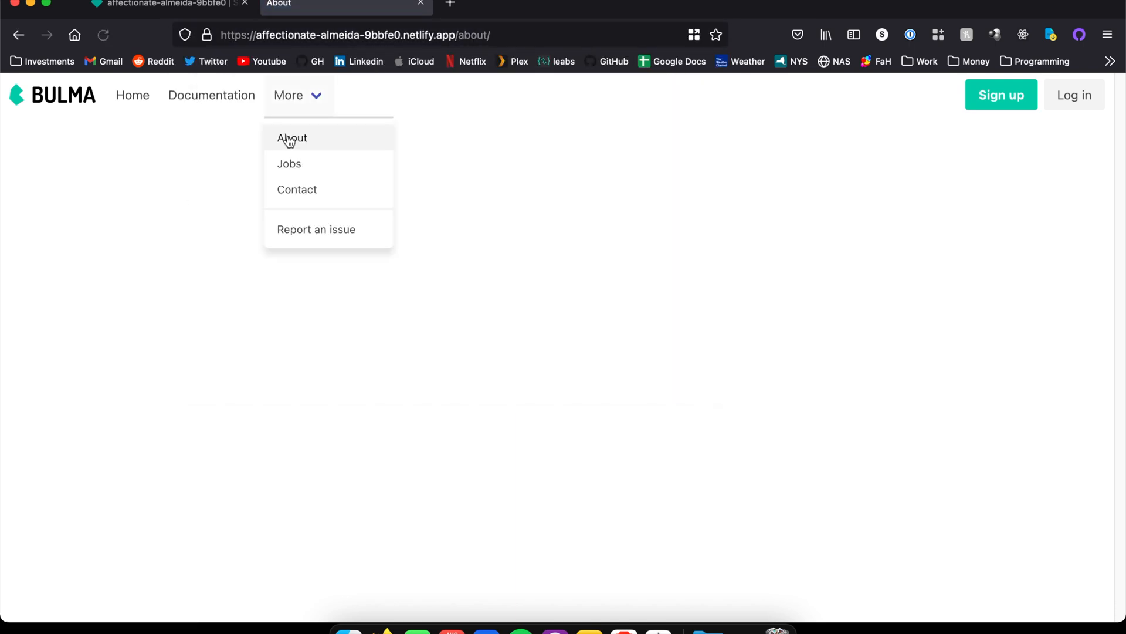
left_click(18, 34)
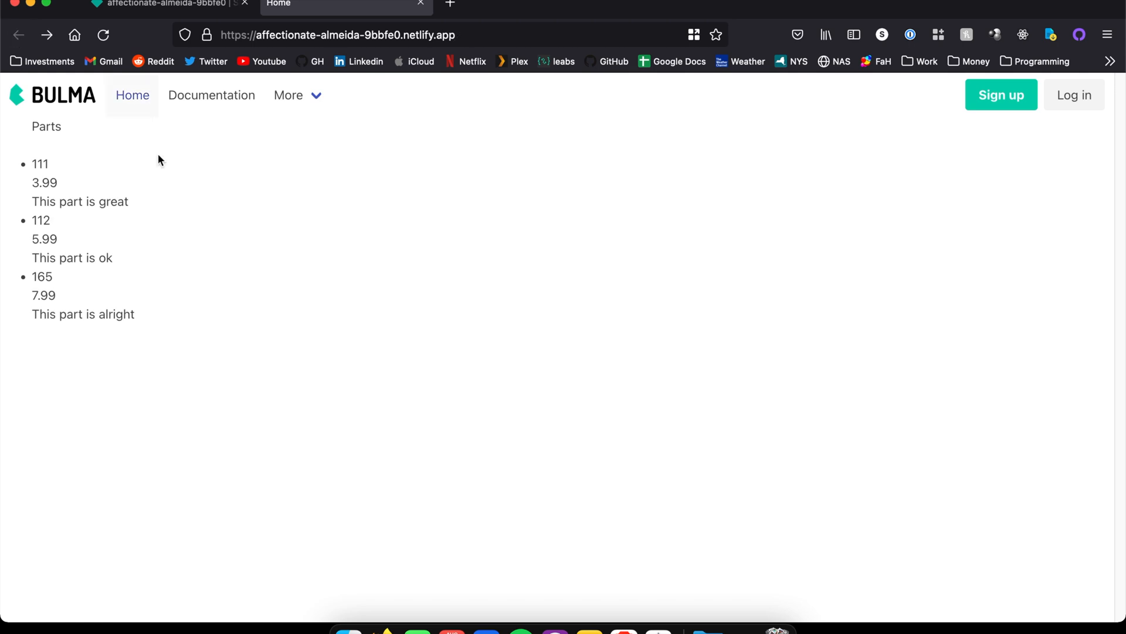